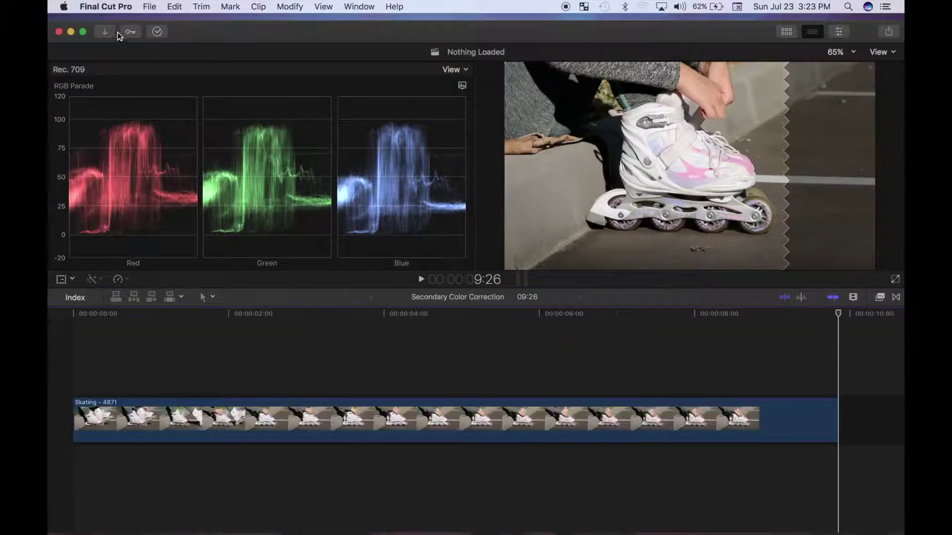
Step: Go full screen, park the playhead at 04:21 and select the Skating clip
left_click(81, 33)
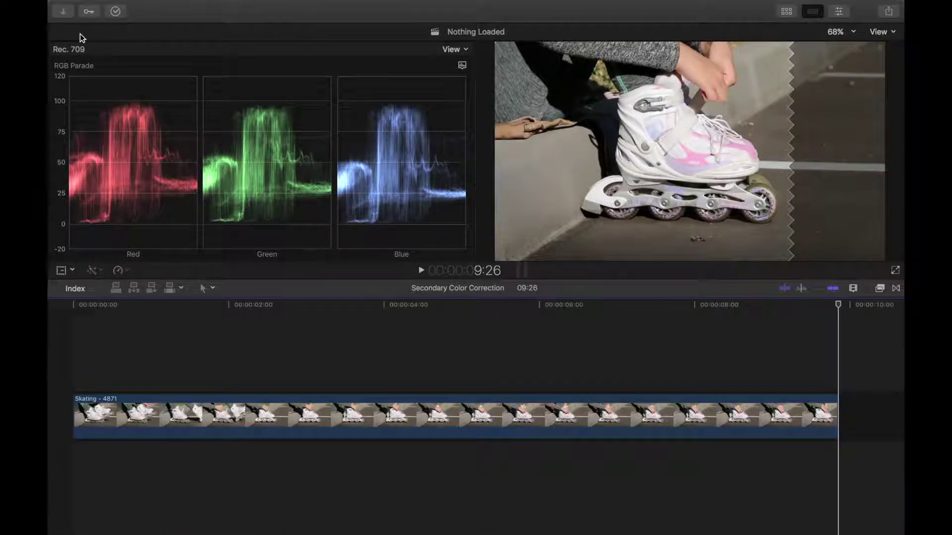
left_click(438, 369)
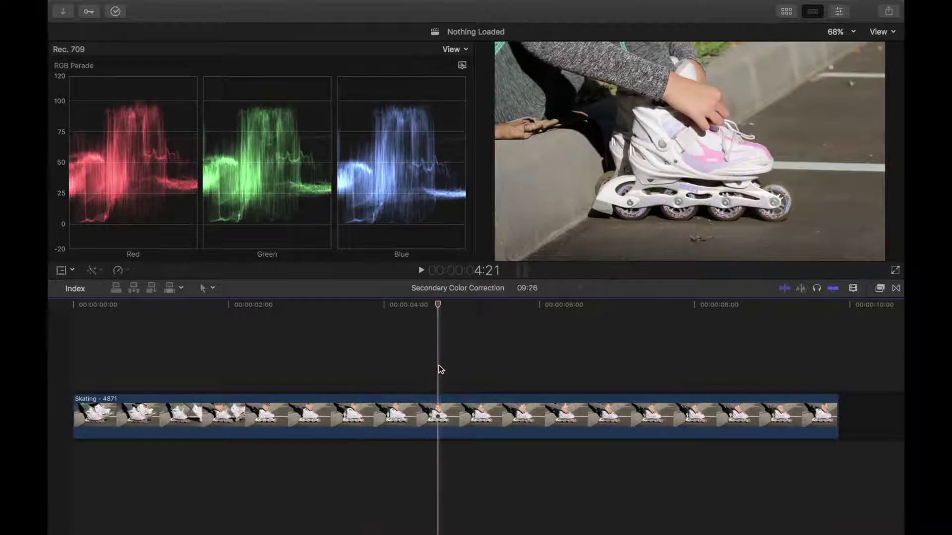
left_click(439, 412)
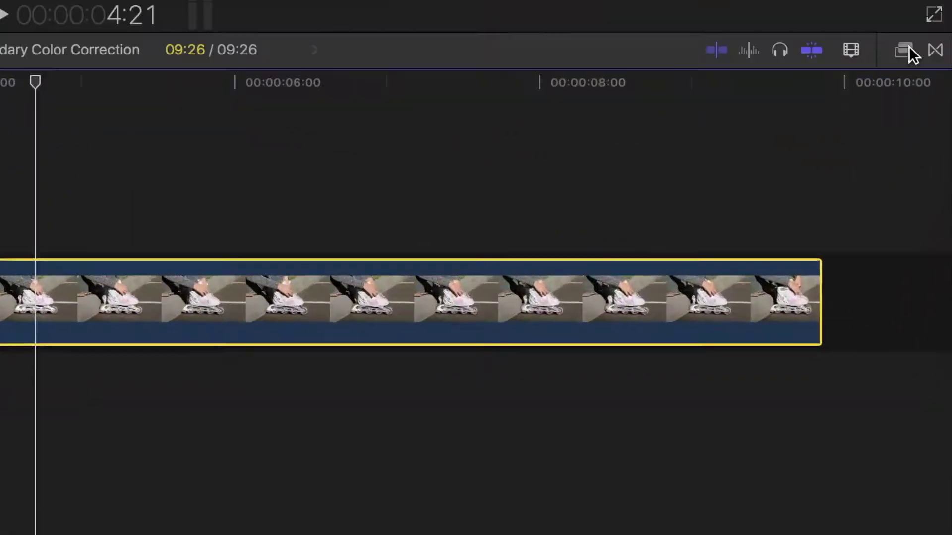
Step: Drag Color Correction from the Color effects category onto the Skating clip
left_click(881, 288)
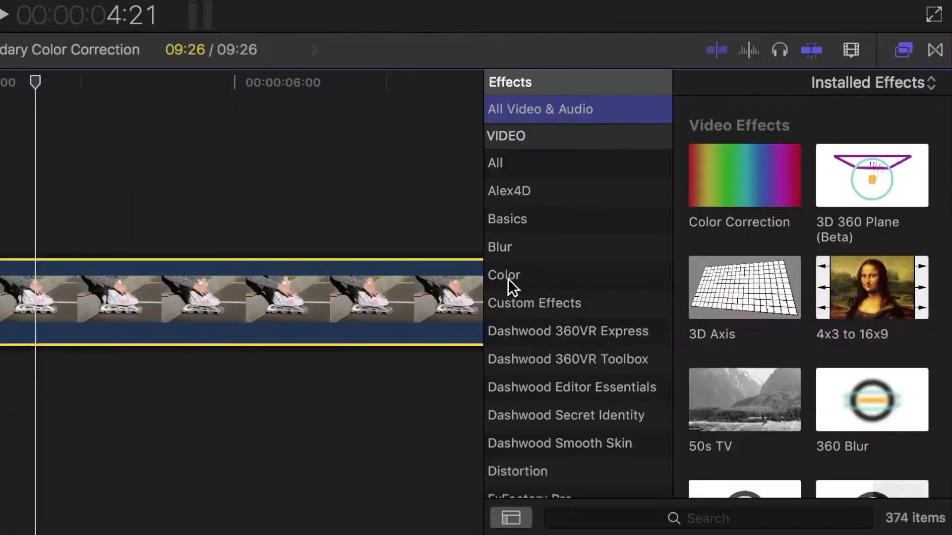
left_click(507, 279)
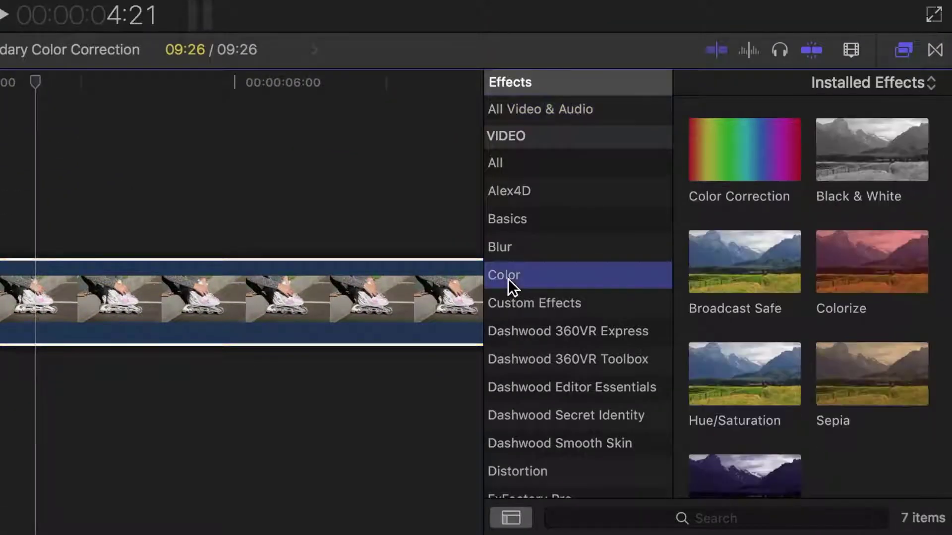
left_click(754, 150)
left_click_drag(753, 149, 164, 301)
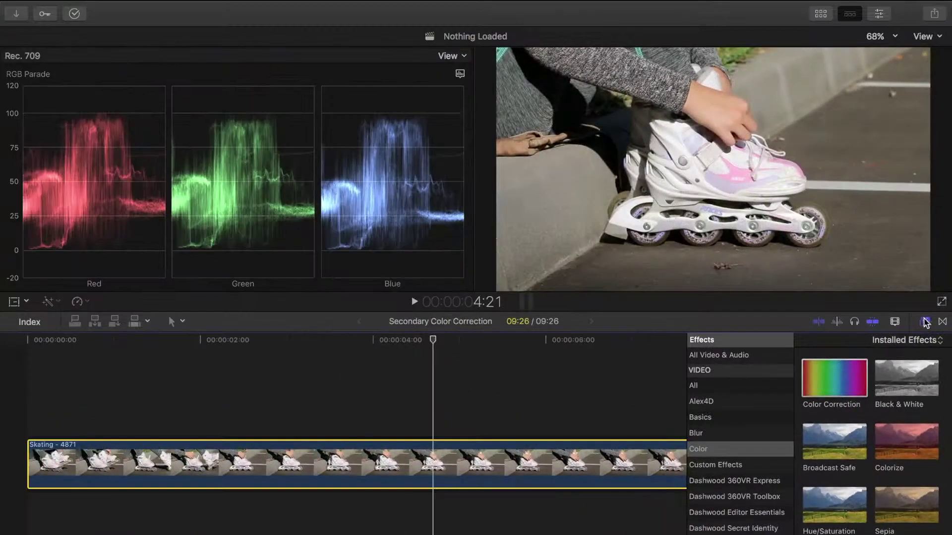
Step: Close the Effects browser and add a shape mask to Color Correction 1 in the Inspector
left_click(904, 52)
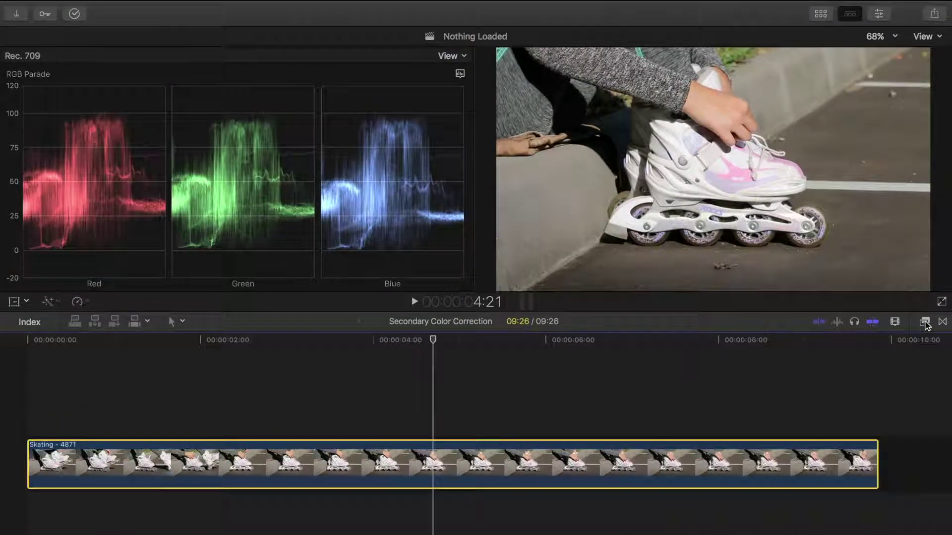
left_click(880, 14)
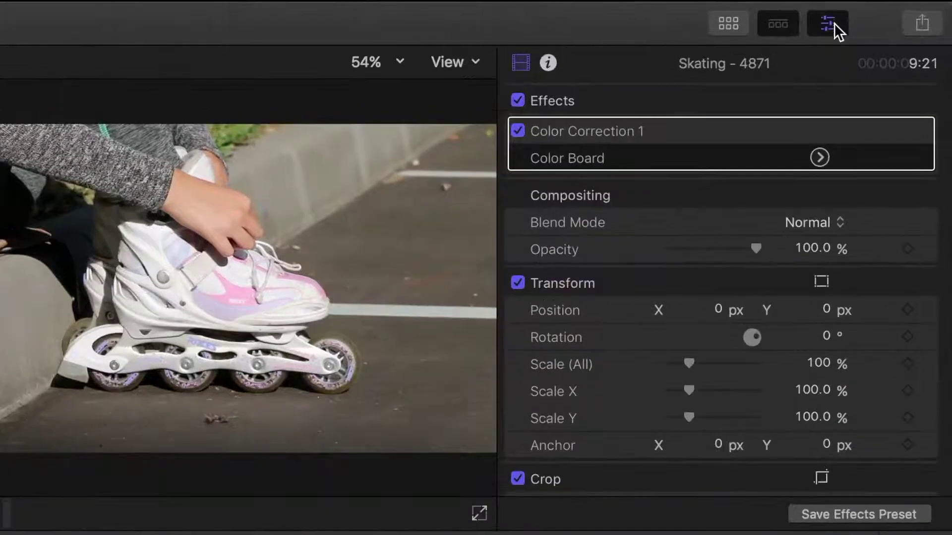
mouse_move(792, 82)
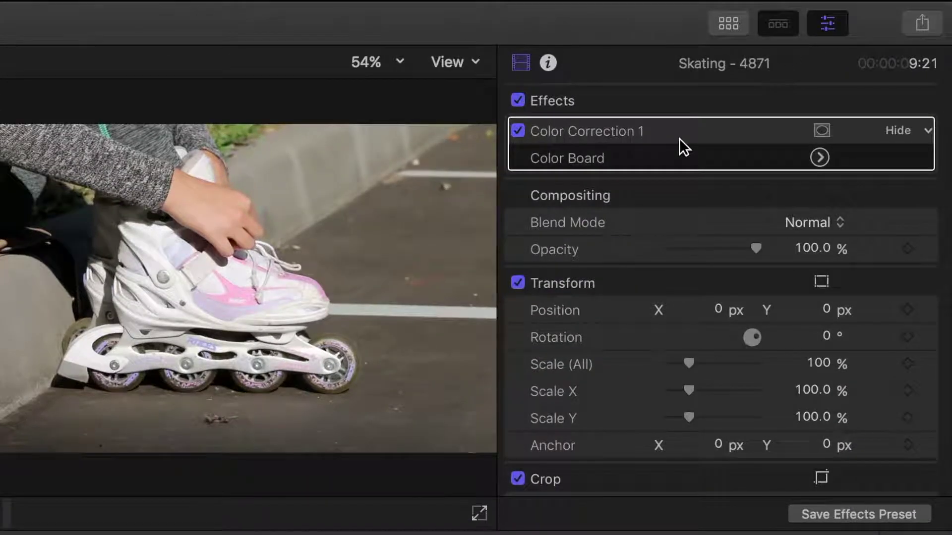
left_click(821, 132)
left_click(824, 131)
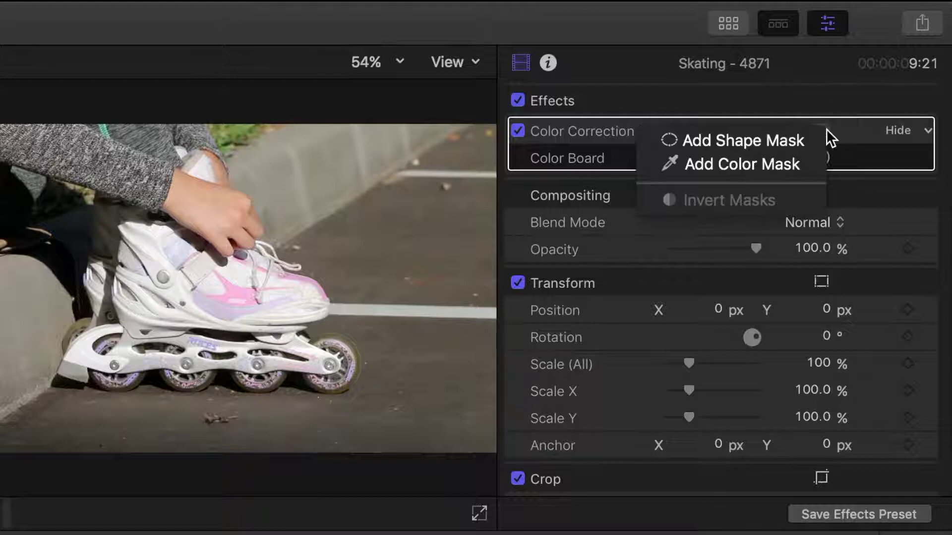
left_click(802, 138)
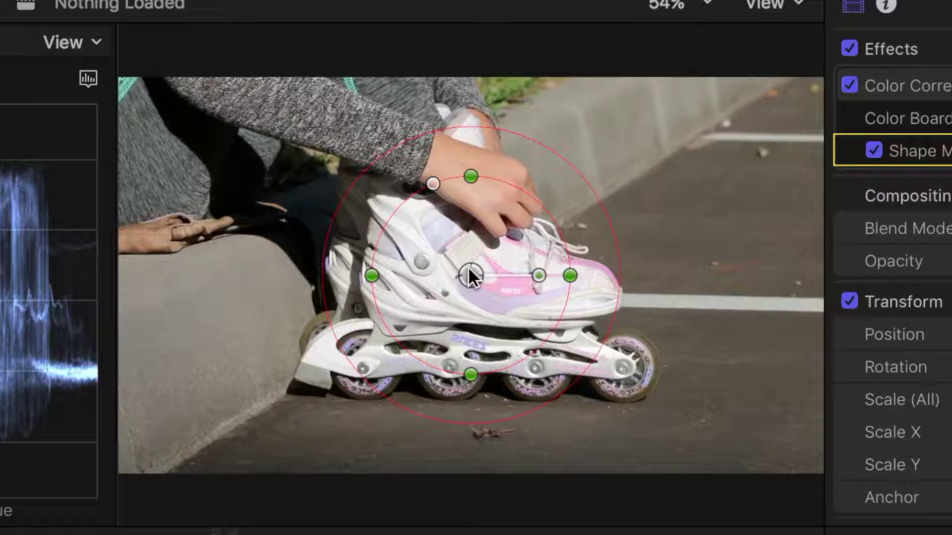
Step: Stretch Shape Mask 1 into a taller, wide ellipse around the skate with a broad feather
left_click_drag(468, 269, 284, 237)
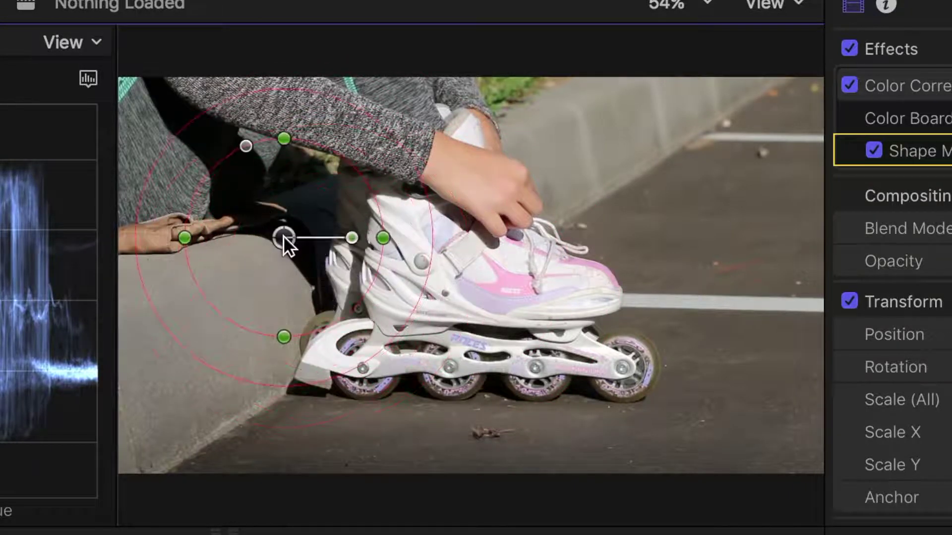
key("super+z")
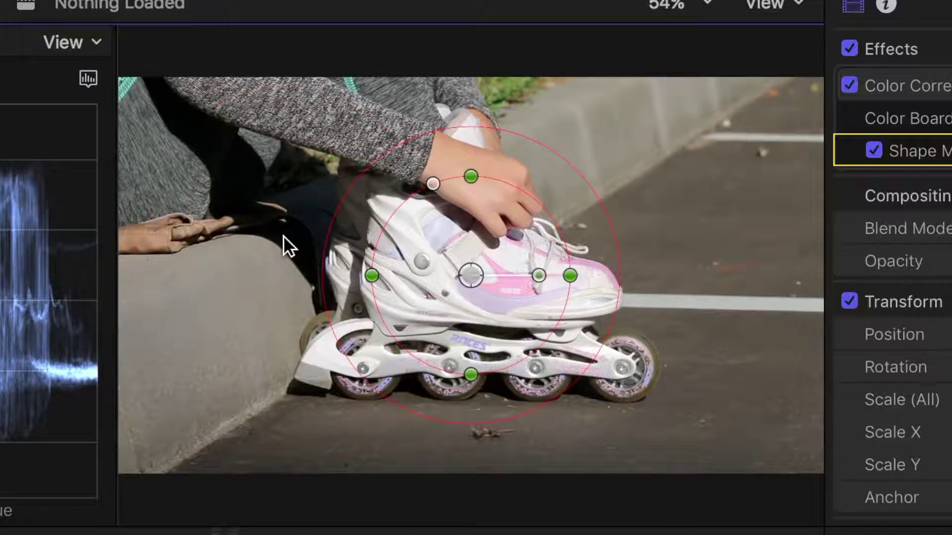
left_click_drag(570, 276, 610, 284)
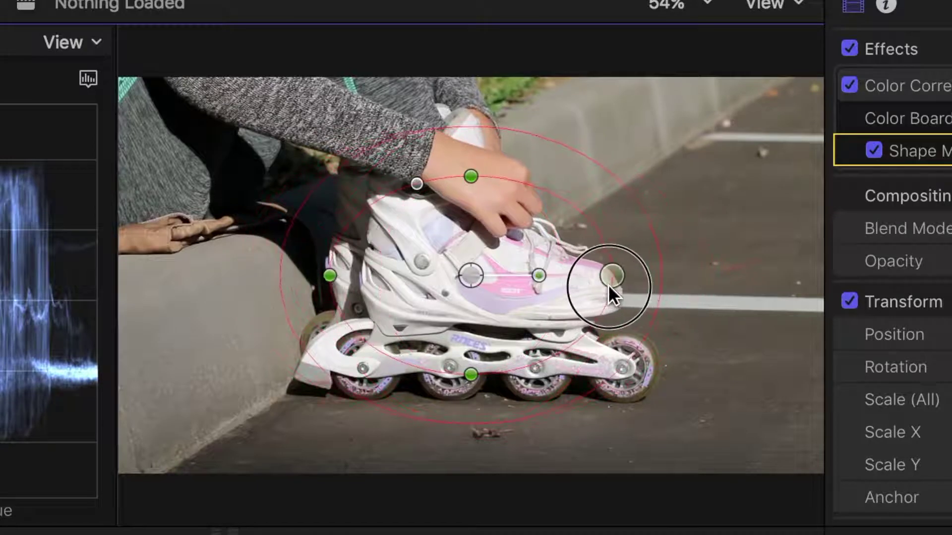
left_click_drag(417, 185, 351, 175)
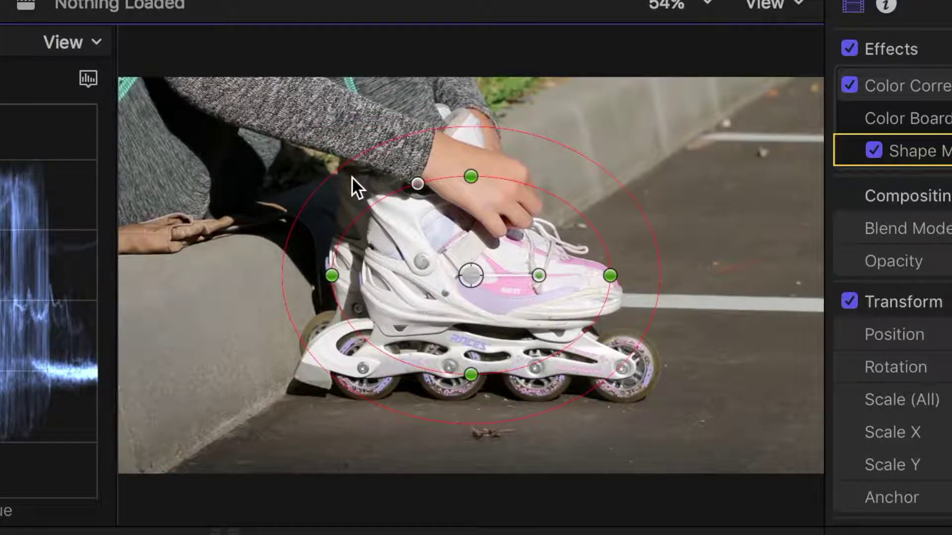
left_click_drag(471, 176, 471, 129)
left_click_drag(617, 275, 756, 296)
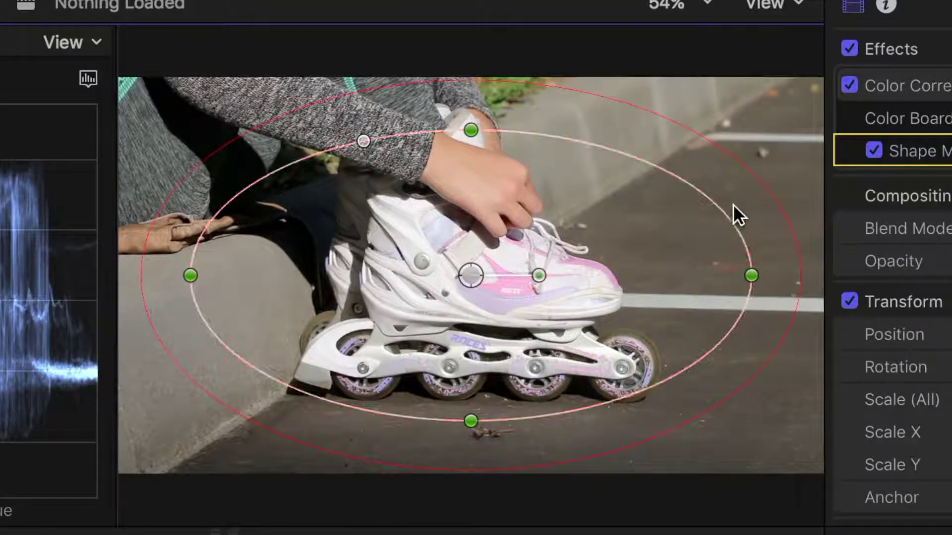
left_click_drag(733, 156, 778, 121)
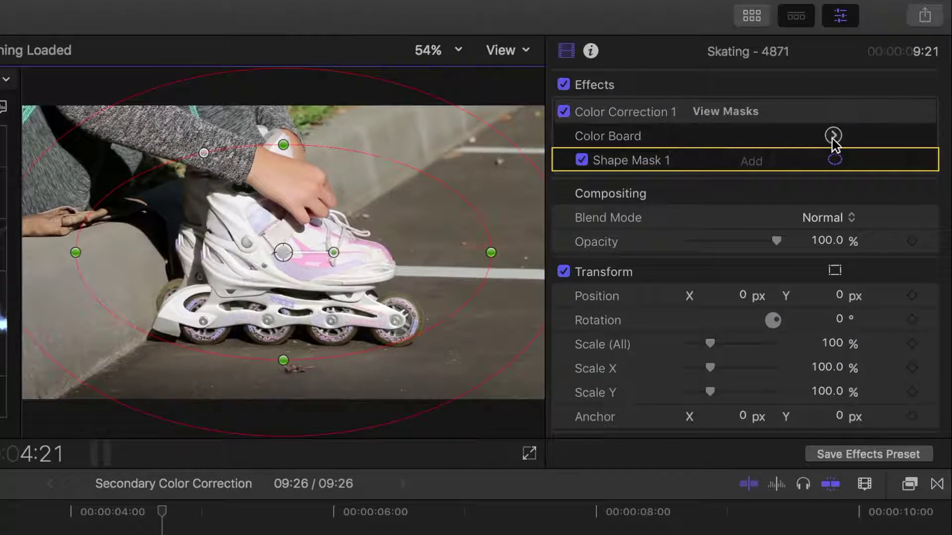
Step: In the Color Board's Exposure pane, set Mask to Outside and lower Global to -28%
left_click(834, 139)
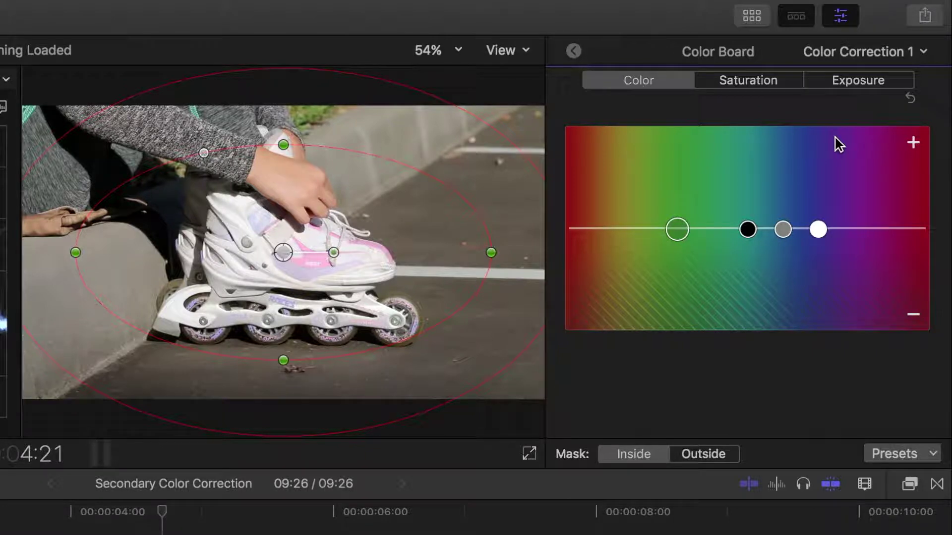
left_click(865, 85)
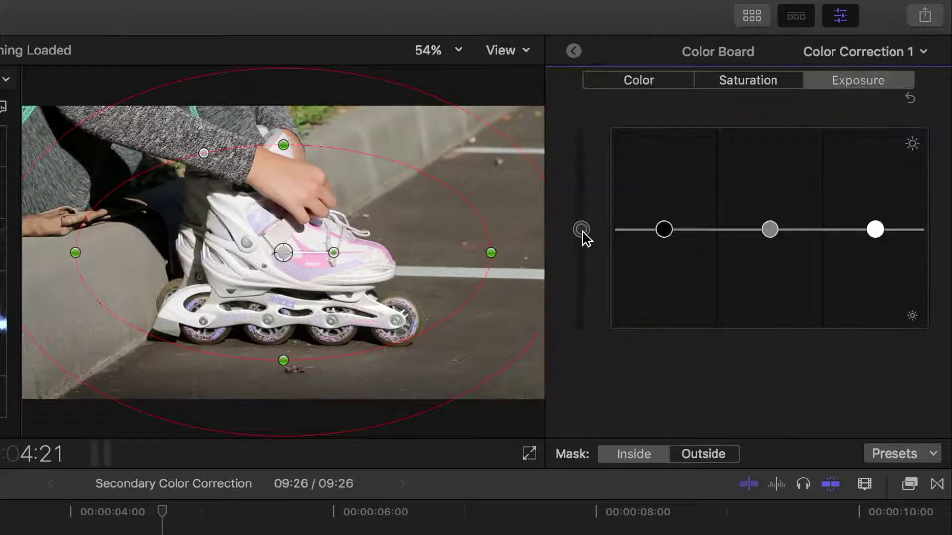
left_click_drag(583, 233, 588, 280)
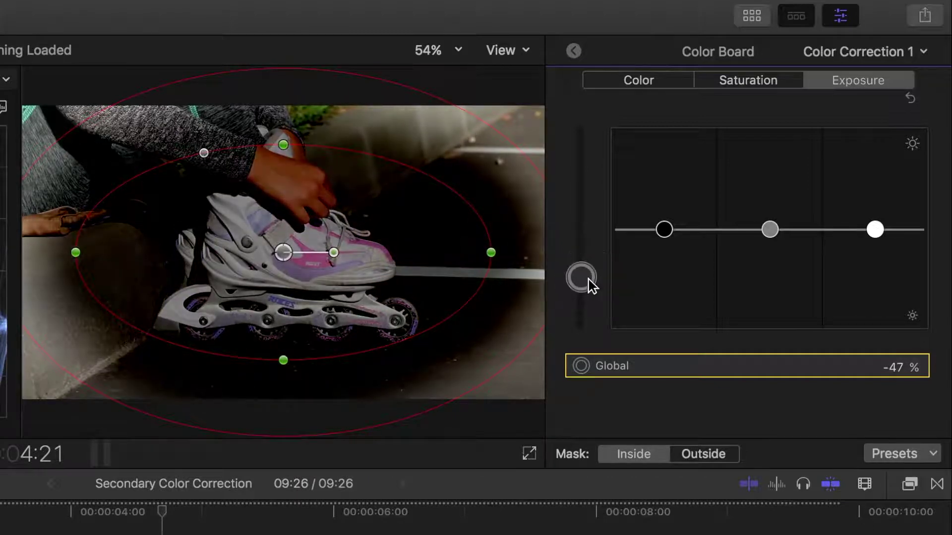
key("Delete")
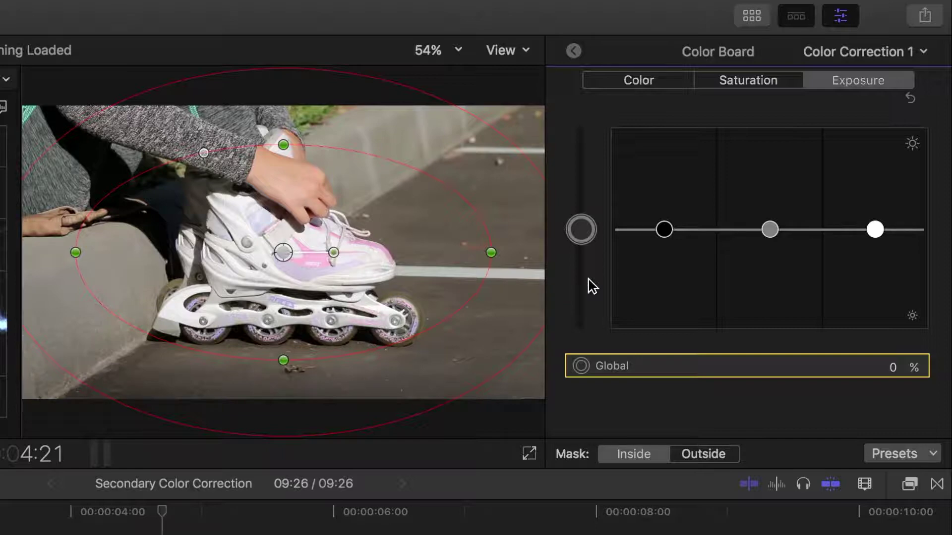
left_click(712, 457)
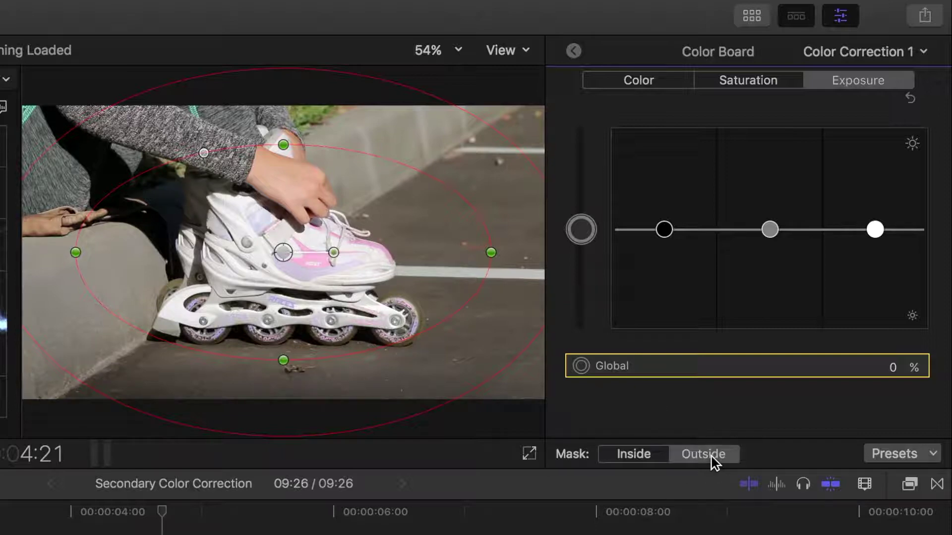
mouse_move(580, 232)
left_mouse_down()
mouse_move(582, 264)
mouse_move(579, 250)
left_mouse_up()
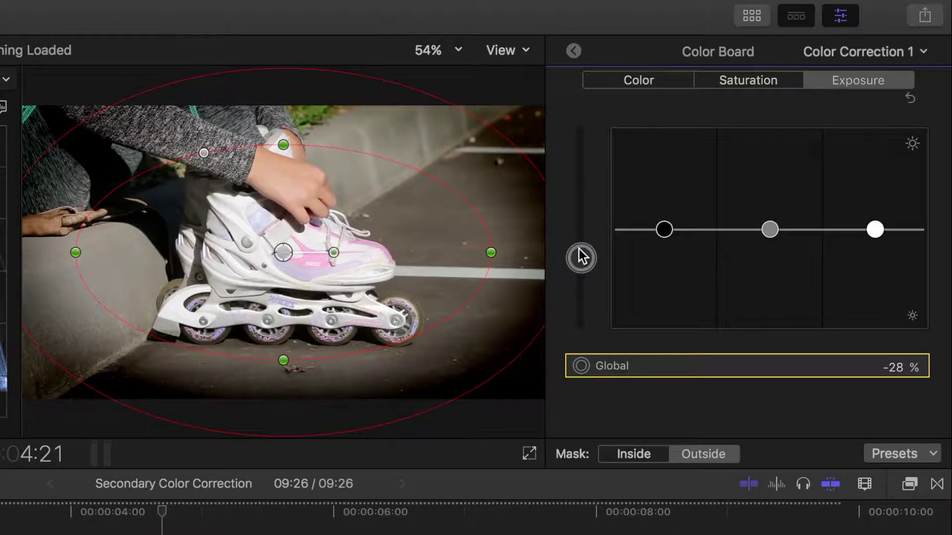
Step: Back in the effect list, toggle Color Correction 1 off and on to compare
left_click(575, 52)
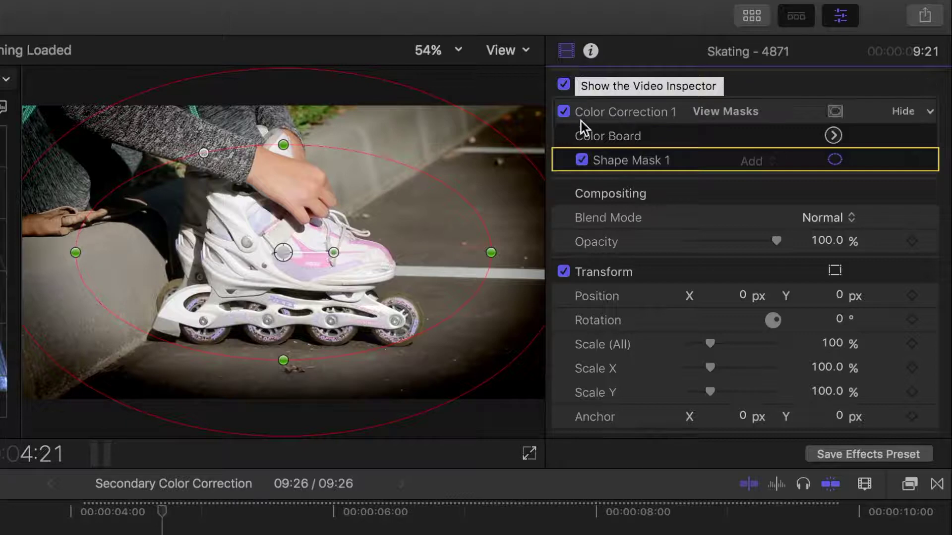
left_click(563, 111)
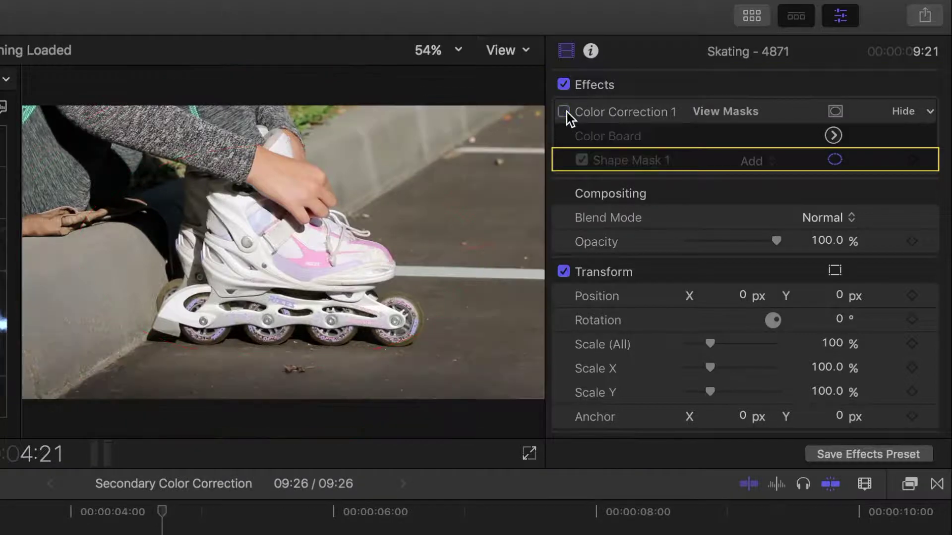
left_click(566, 111)
left_click(565, 111)
left_click(566, 112)
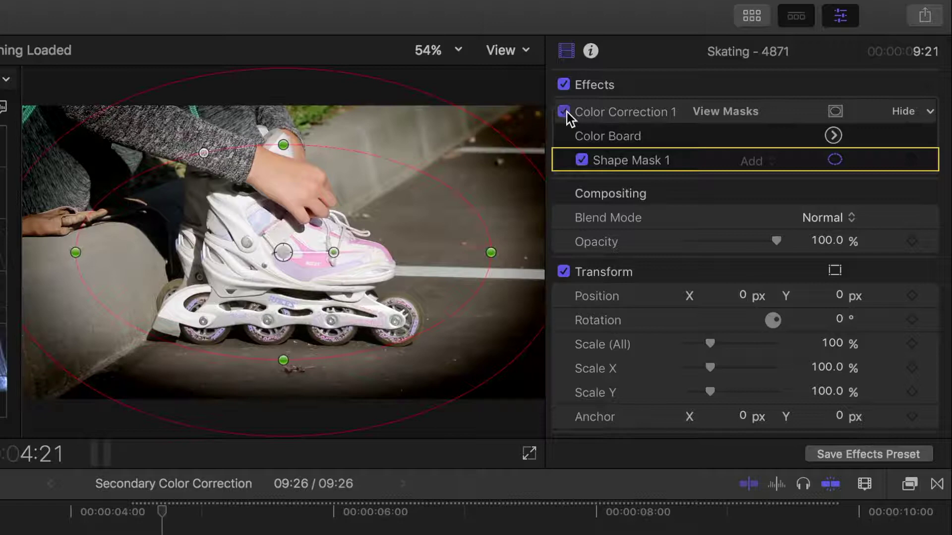
Step: Hide the shape mask's onscreen controls and leave Color Correction 1 switched off
left_click(835, 159)
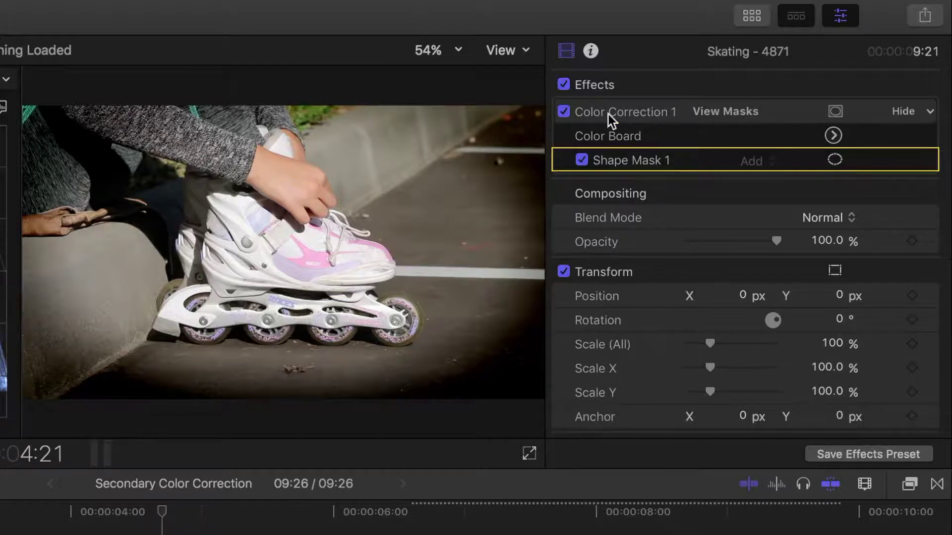
left_click(563, 112)
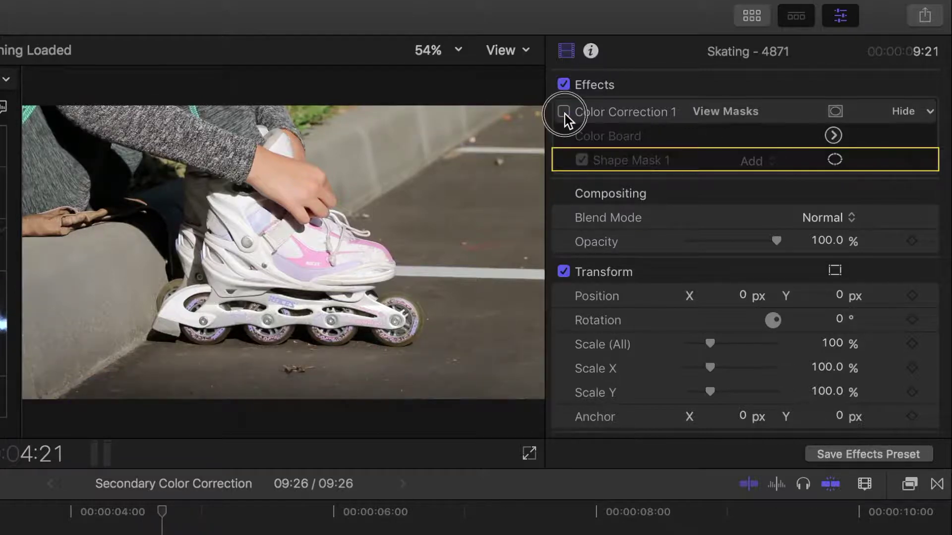
left_click(564, 112)
left_click(563, 112)
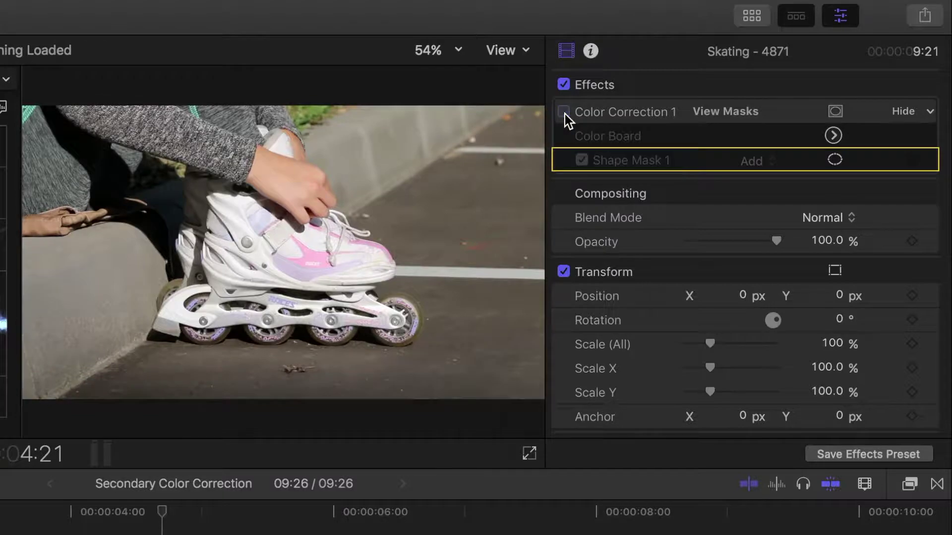